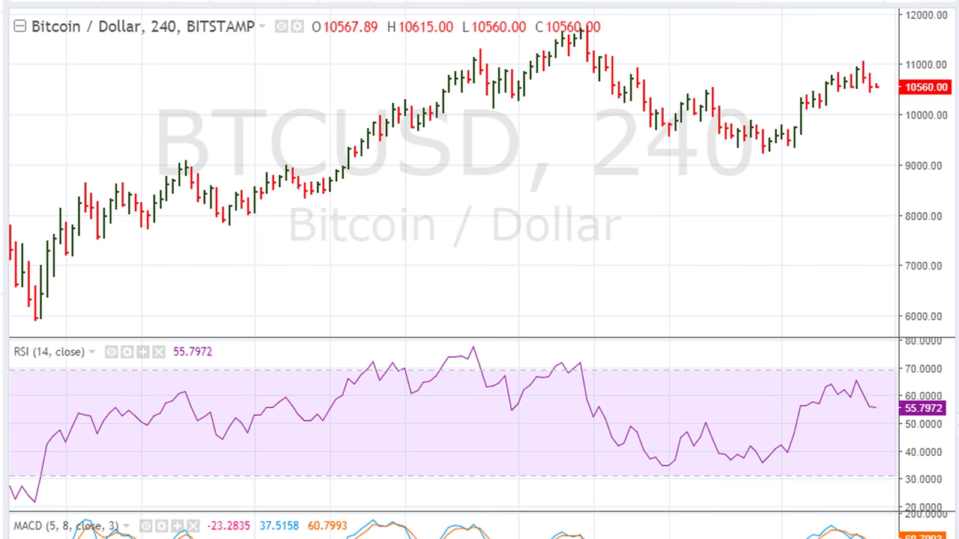
# Draw a blue rising line on the RSI from its low near 21 to the breakdown near 60, continued by a horizontal line
pyautogui.click(35, 500)
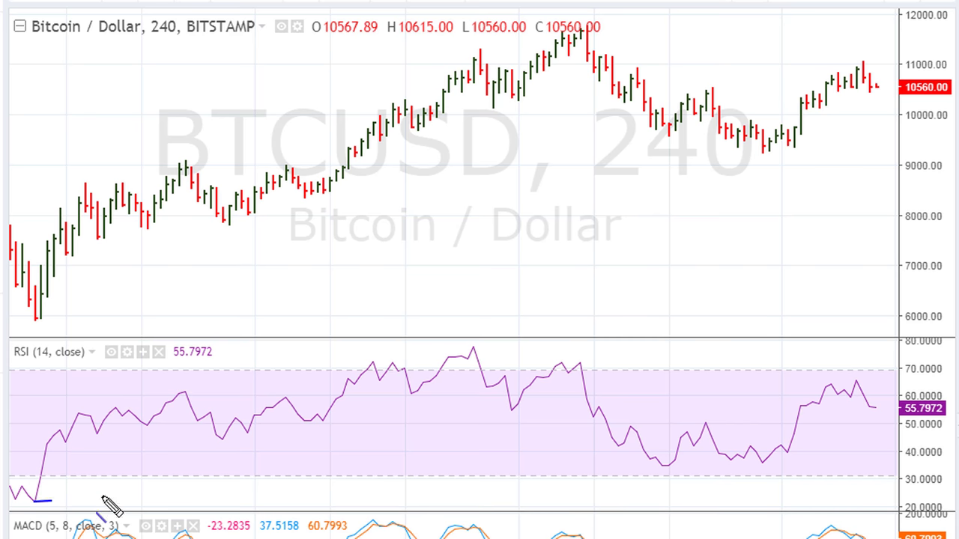
pyautogui.click(589, 393)
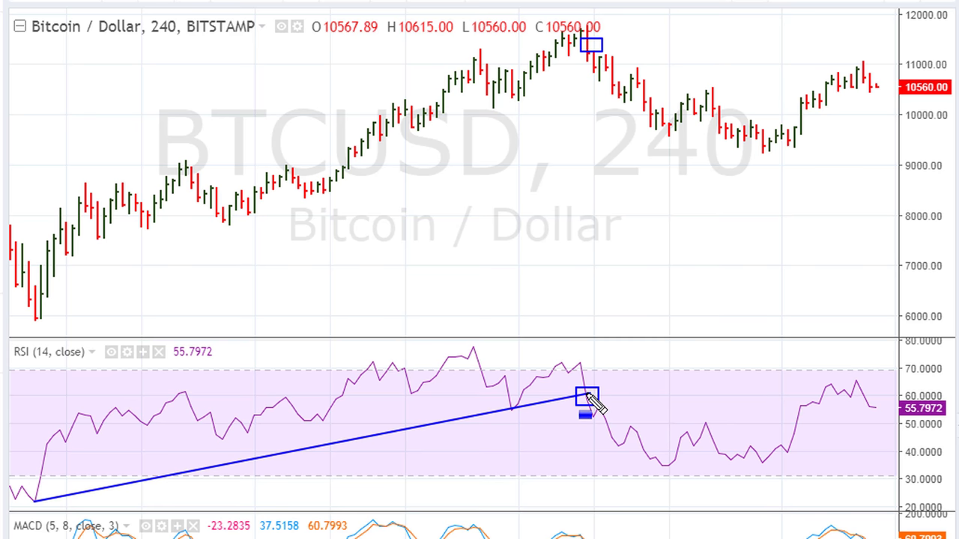
pyautogui.moveTo(588, 397); pyautogui.dragTo(898, 391)
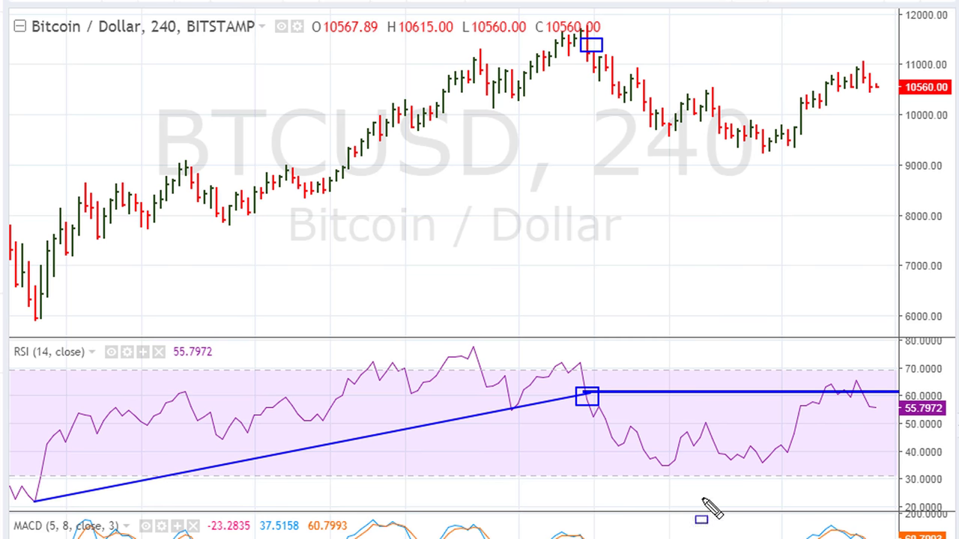
# Mark the recent RSI peaks where they meet the horizontal level just above 60
pyautogui.click(828, 391)
pyautogui.click(844, 392)
pyautogui.moveTo(847, 377); pyautogui.dragTo(864, 397)
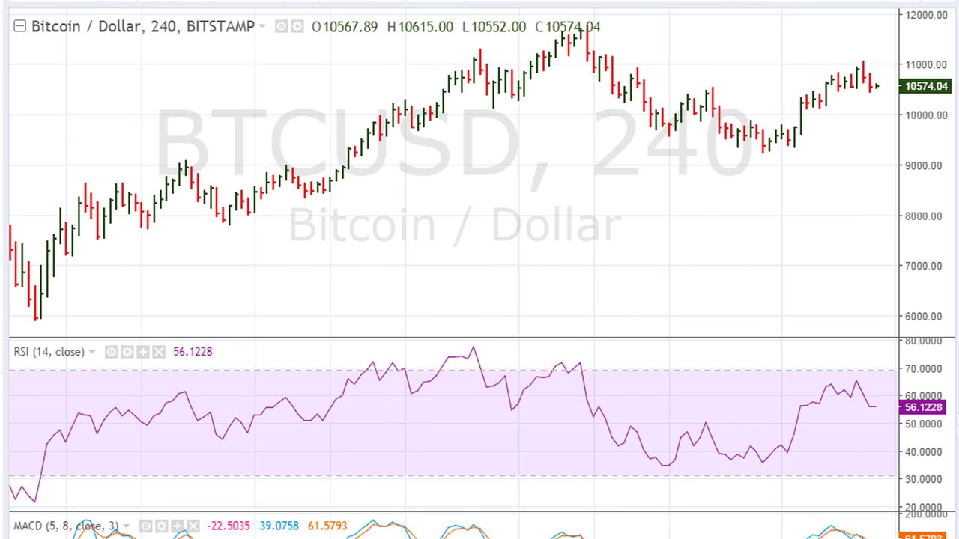
pyautogui.moveTo(823, 383)
pyautogui.mouseDown()
pyautogui.moveTo(836, 396)
pyautogui.moveTo(869, 395)
pyautogui.mouseUp()
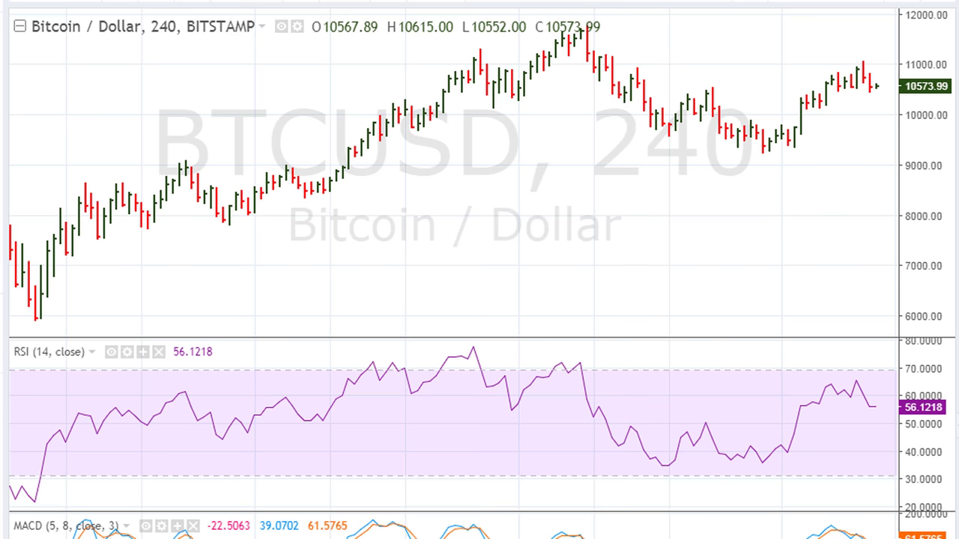
# Redraw the blue RSI trendline with its horizontal extension near 61, and box the breakdown on both the RSI and the price chart
pyautogui.click(34, 500)
pyautogui.click(587, 393)
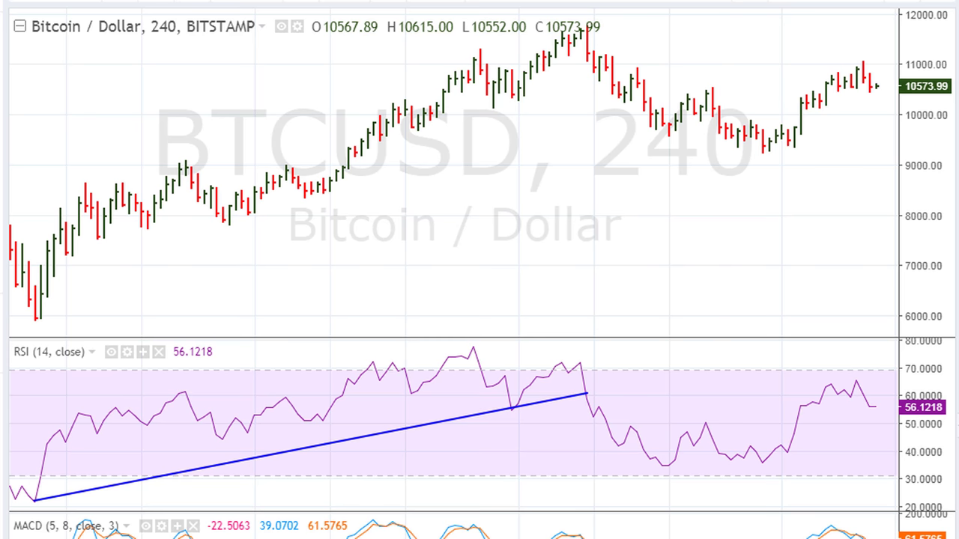
pyautogui.moveTo(575, 387); pyautogui.dragTo(603, 415)
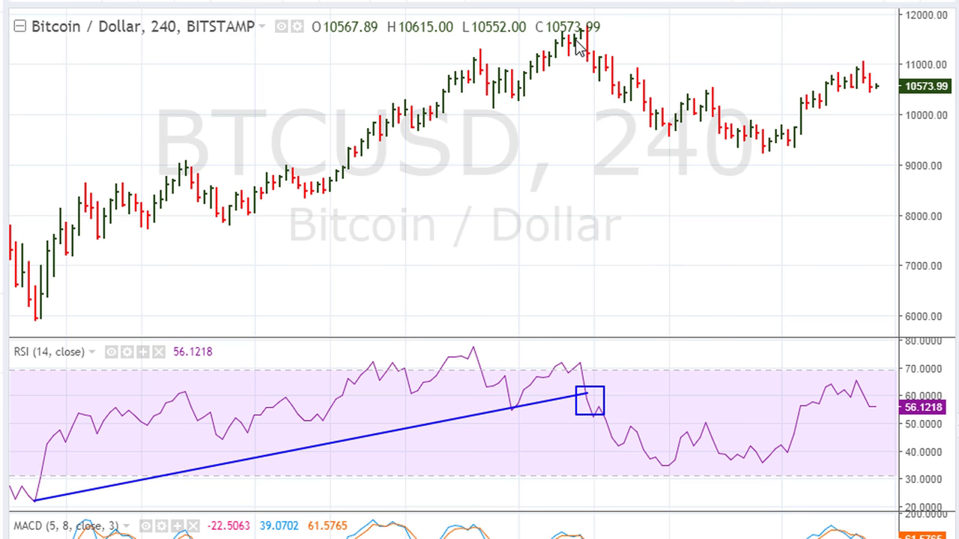
pyautogui.moveTo(575, 26); pyautogui.dragTo(602, 66)
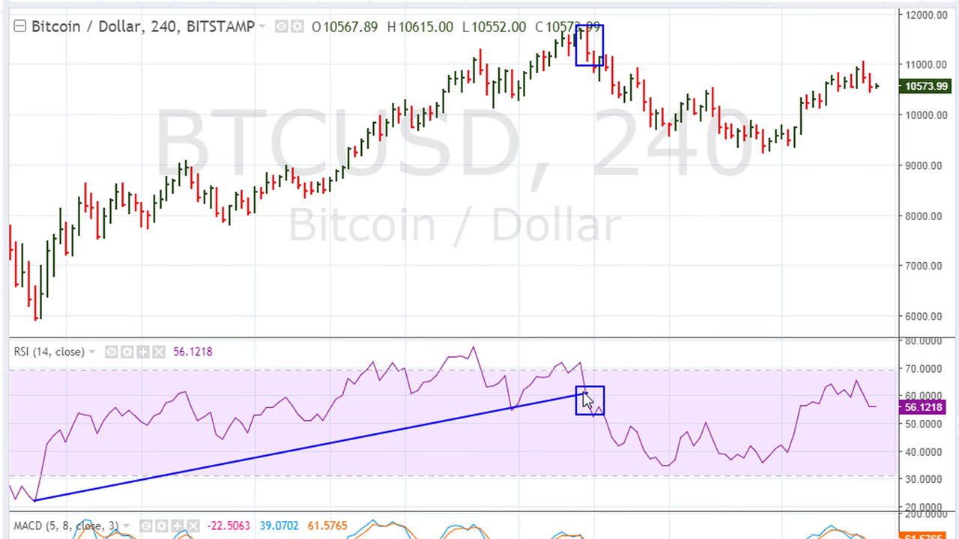
pyautogui.moveTo(586, 391); pyautogui.dragTo(904, 391)
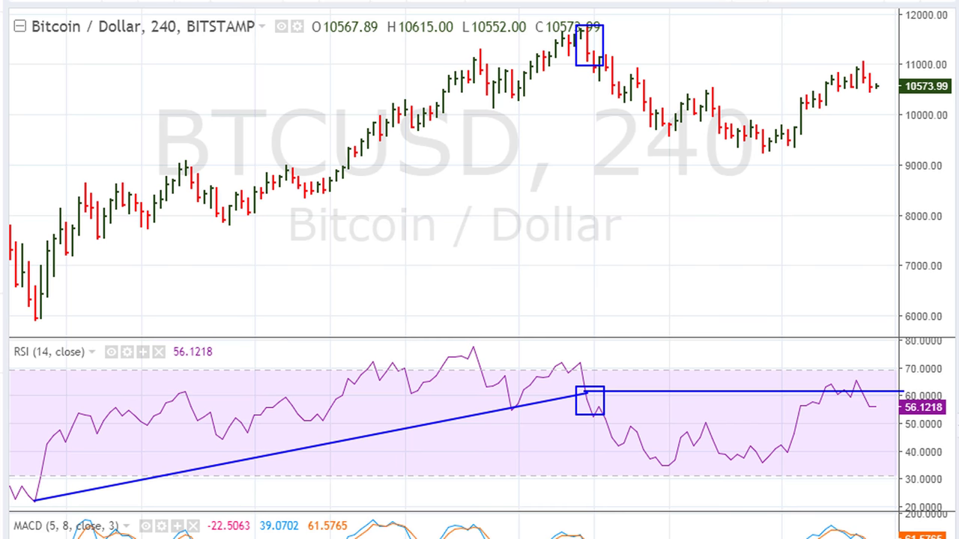
# Draw a red rising trendline from the RSI low through the breakdown near 53 and extend it to the recent peaks near 67
pyautogui.click(43, 504)
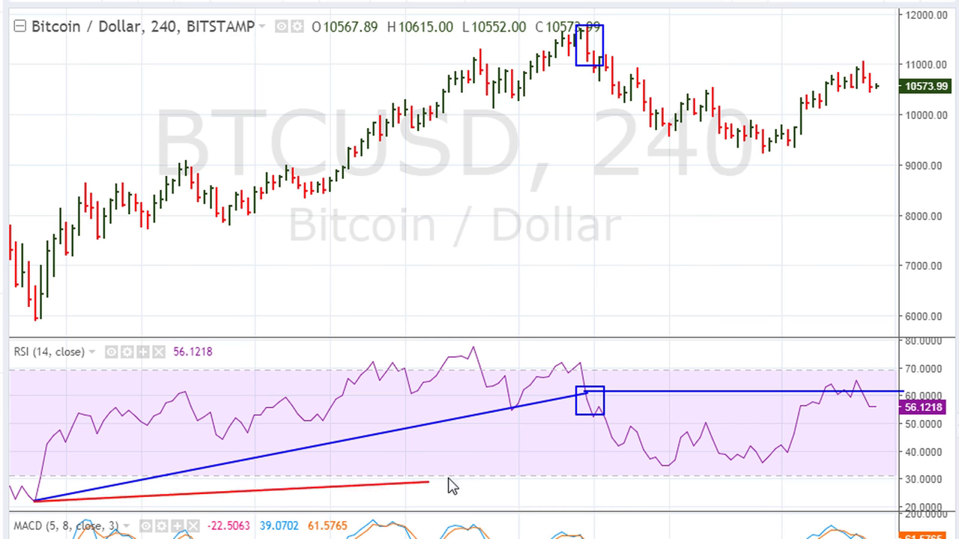
pyautogui.click(615, 416)
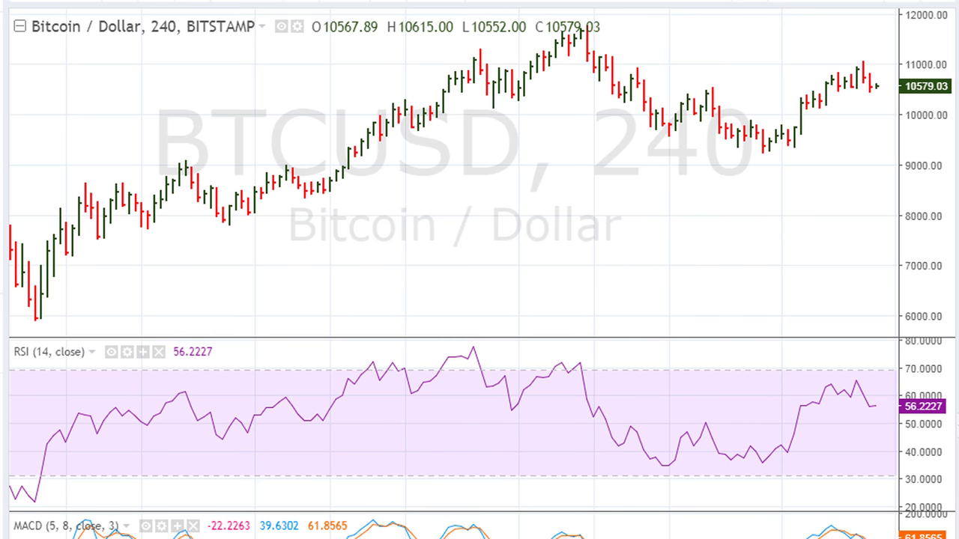
pyautogui.click(35, 501)
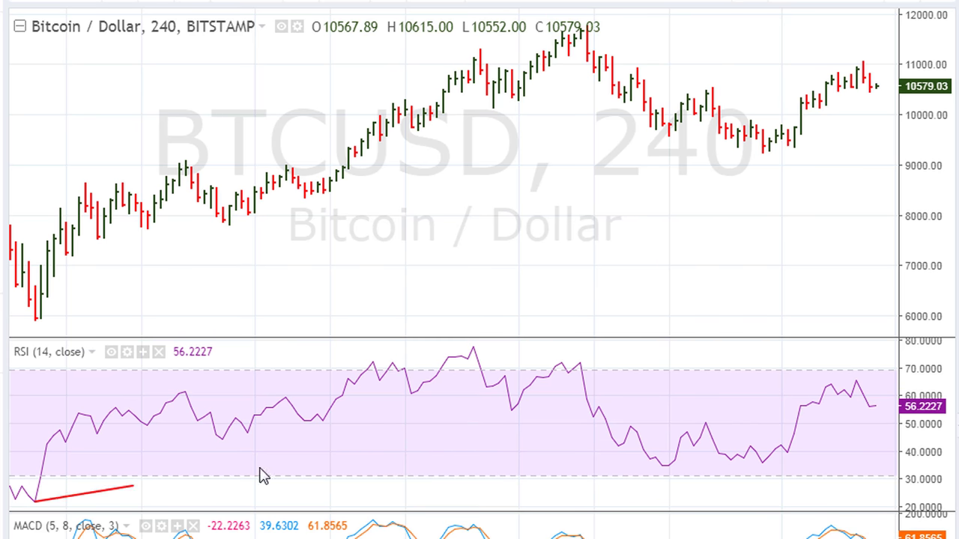
pyautogui.click(604, 414)
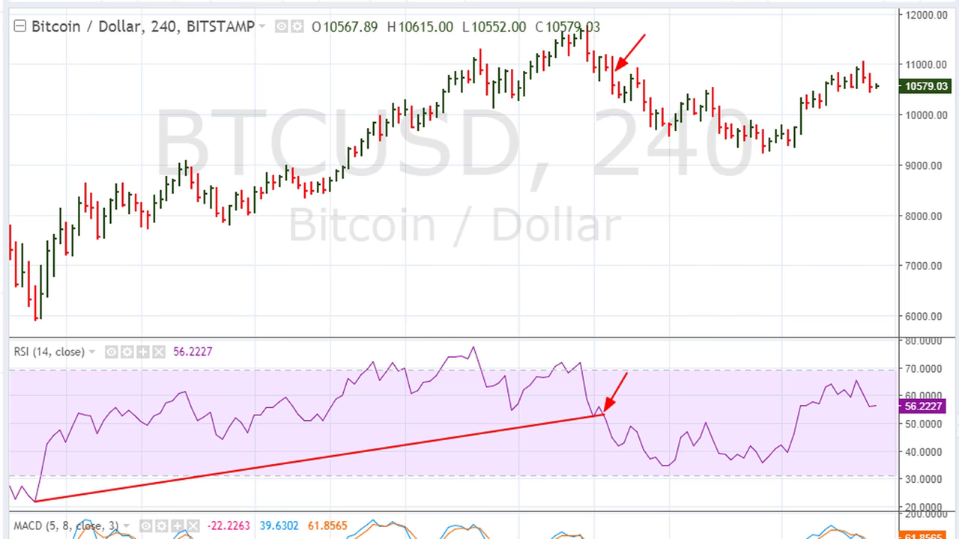
pyautogui.moveTo(635, 419); pyautogui.dragTo(880, 382)
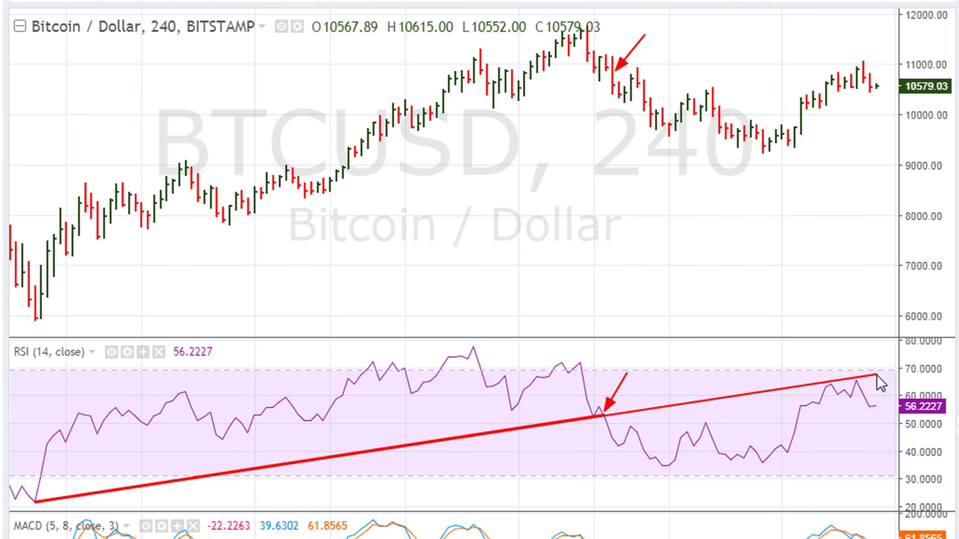
pyautogui.click(880, 382)
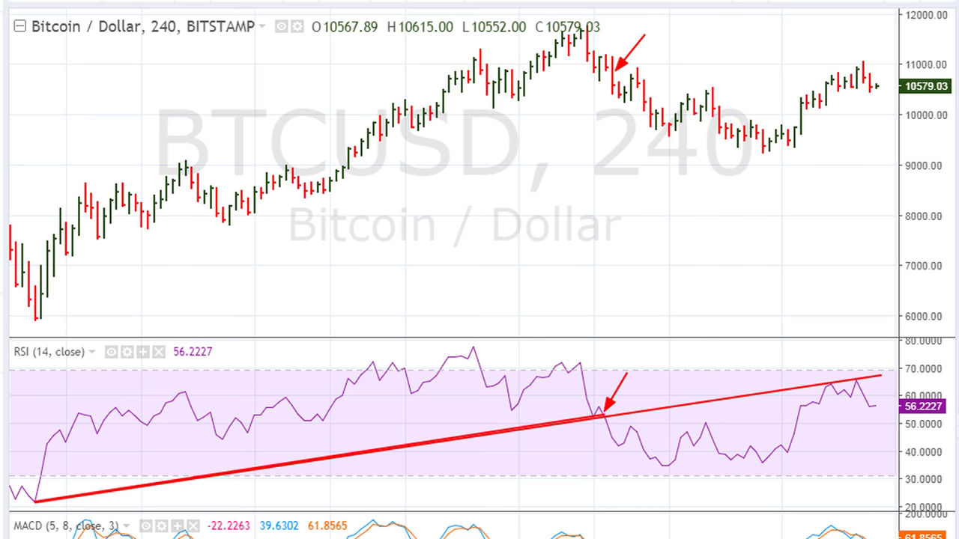
# Point red arrows at the two recent RSI peaks touching the trendline and at the matching price highs
pyautogui.moveTo(808, 349); pyautogui.dragTo(833, 385)
pyautogui.moveTo(811, 47); pyautogui.dragTo(834, 75)
pyautogui.moveTo(849, 32); pyautogui.dragTo(858, 65)
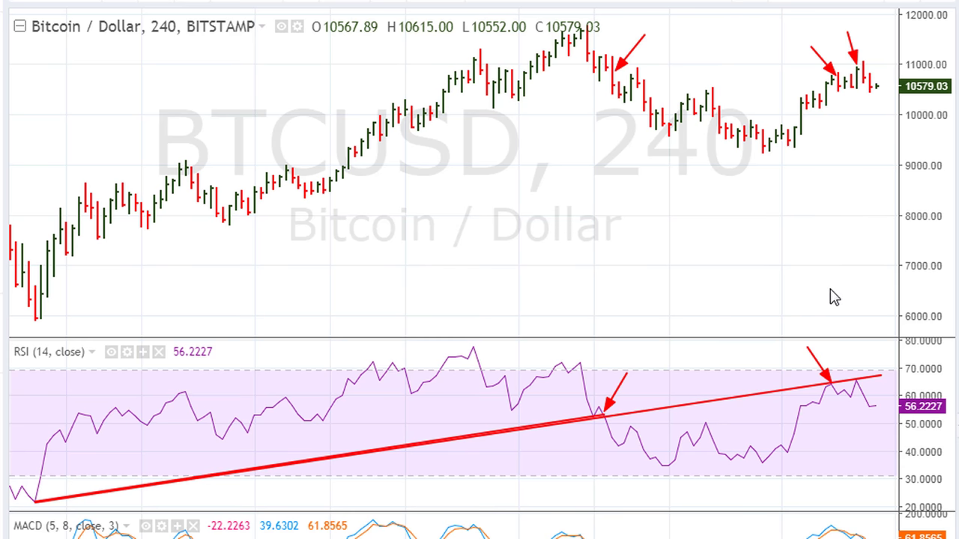
pyautogui.moveTo(846, 349); pyautogui.dragTo(857, 378)
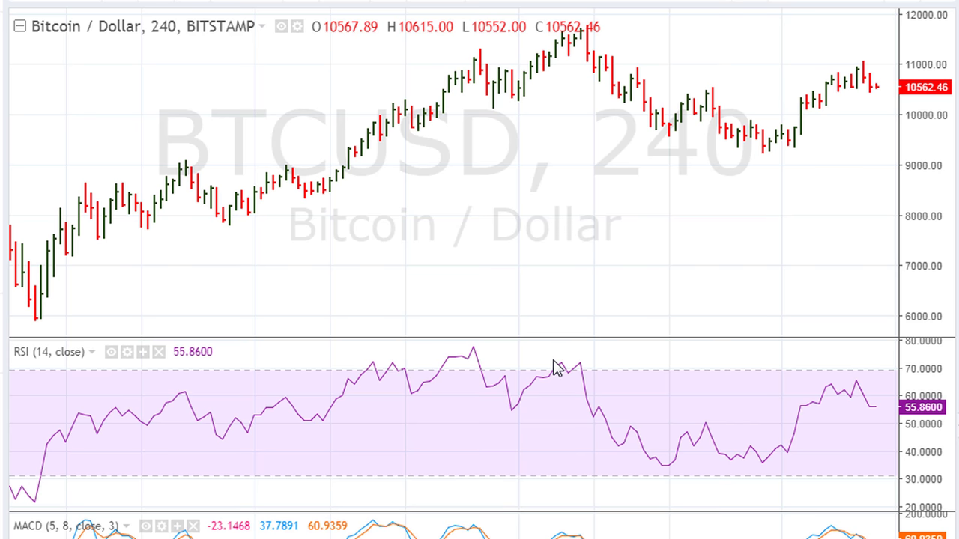
# Box the RSI double peak near 70 and the earlier highest RSI peak in black, along with the matching price highs
pyautogui.moveTo(552, 361); pyautogui.dragTo(595, 377)
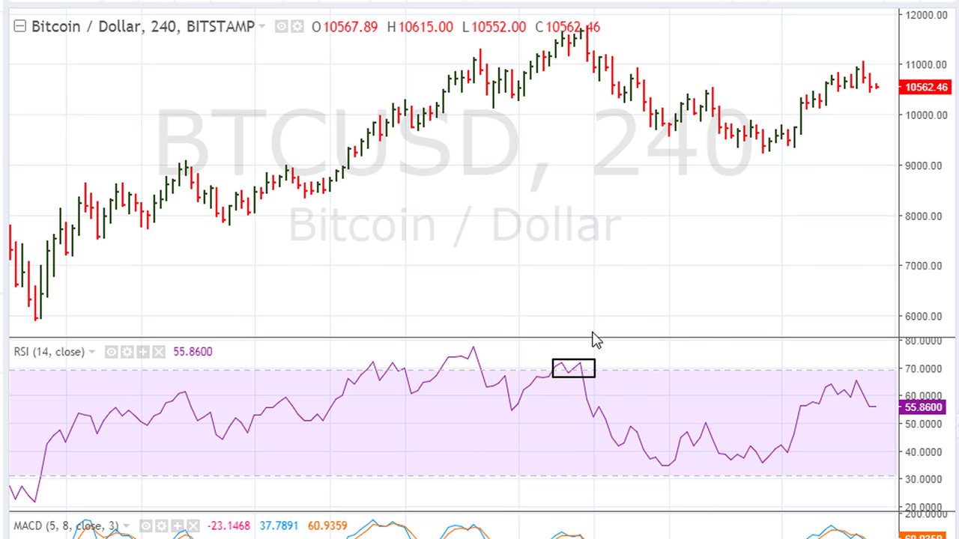
pyautogui.moveTo(559, 23); pyautogui.dragTo(597, 41)
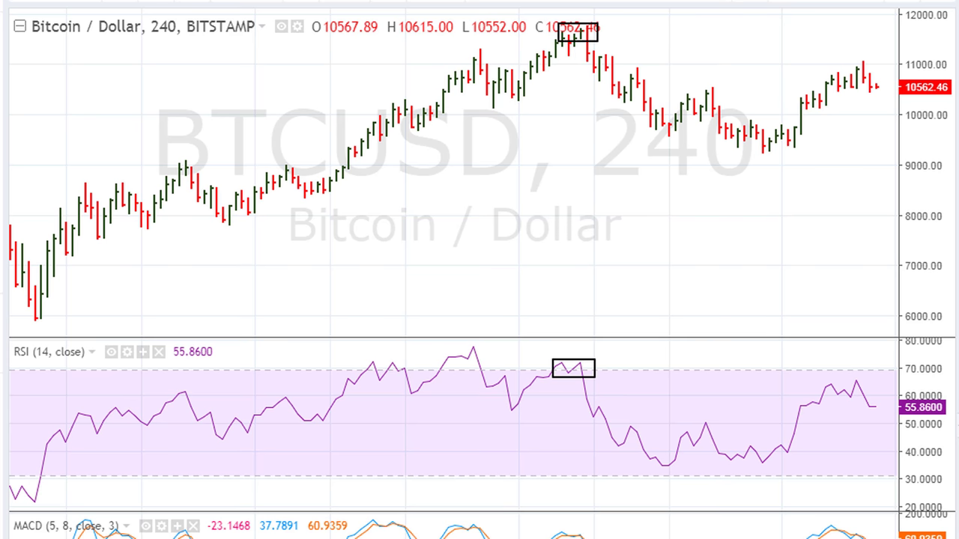
pyautogui.moveTo(469, 344); pyautogui.dragTo(485, 358)
pyautogui.moveTo(469, 53); pyautogui.dragTo(482, 66)
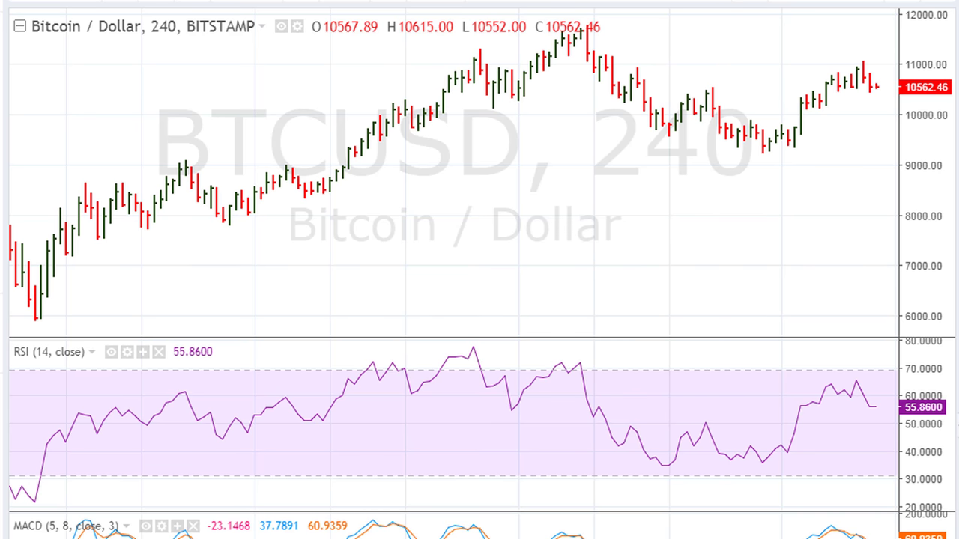
pyautogui.moveTo(471, 349)
pyautogui.mouseDown()
pyautogui.moveTo(827, 398)
pyautogui.moveTo(901, 421)
pyautogui.mouseUp()
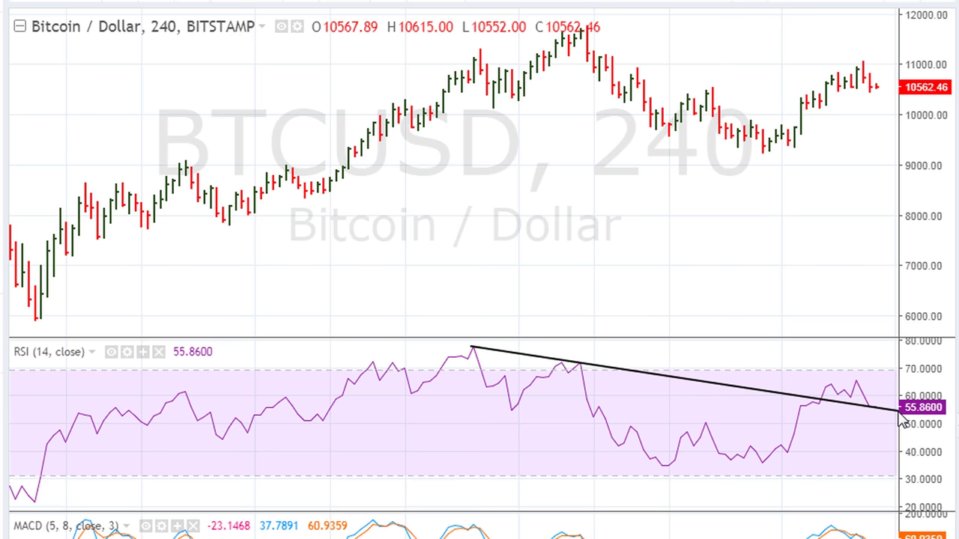
pyautogui.hotkey('ctrl', 'z')
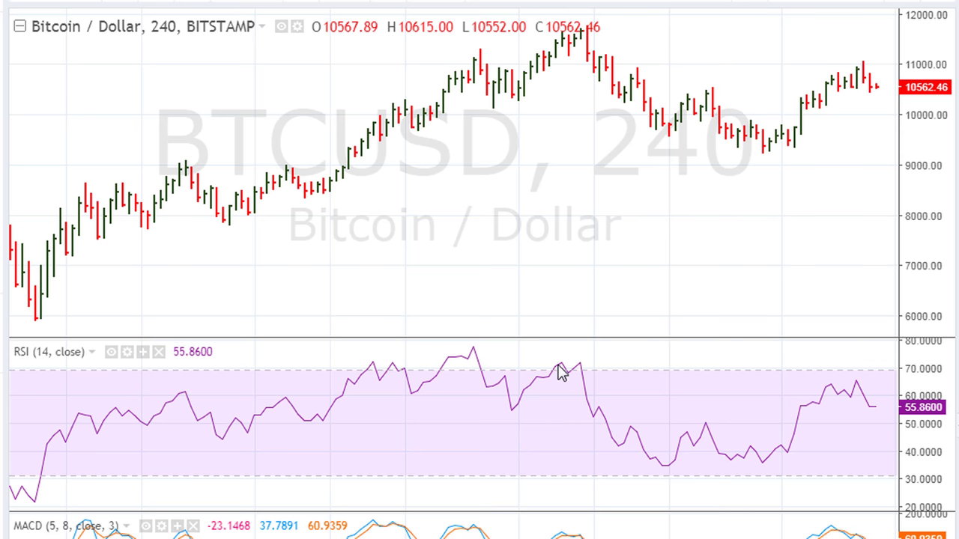
pyautogui.moveTo(554, 357); pyautogui.dragTo(598, 378)
pyautogui.moveTo(562, 25); pyautogui.dragTo(591, 41)
pyautogui.hotkey('ctrl', 'z')
pyautogui.hotkey('ctrl', 'z')
# Draw a black descending RSI line from the double peak near 70 past the latest peak, and box its touch points and the latest price high
pyautogui.click(560, 367)
pyautogui.click(896, 385)
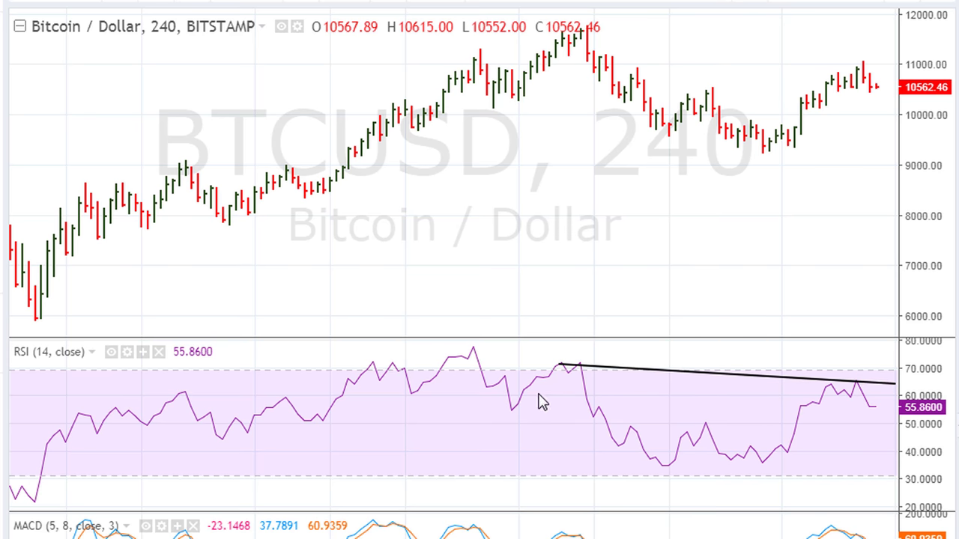
pyautogui.click(580, 365)
pyautogui.click(857, 383)
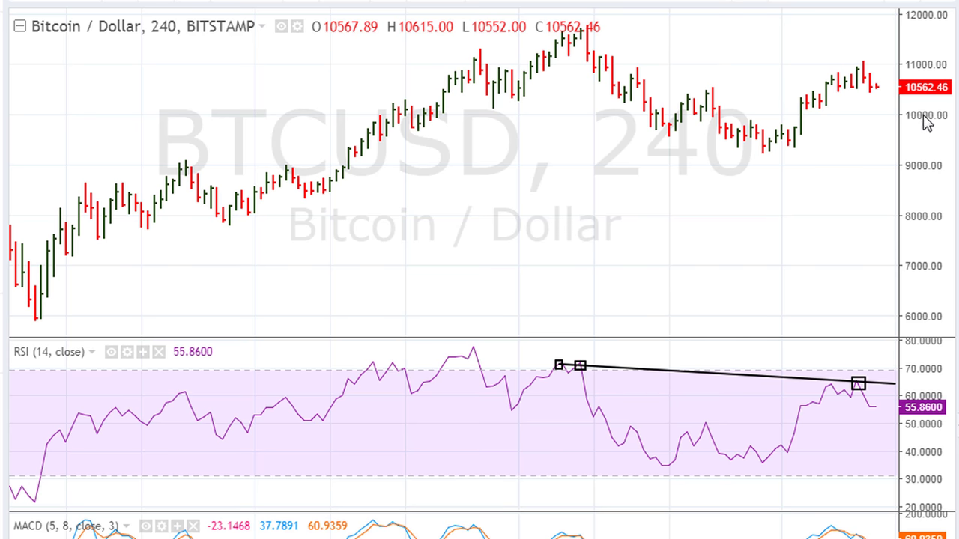
pyautogui.click(858, 69)
# Draw red and blue rising lines from the RSI low to the latest peak and the breakdown, with a blue horizontal extension near 61
pyautogui.moveTo(34, 500); pyautogui.dragTo(662, 403)
pyautogui.click(858, 383)
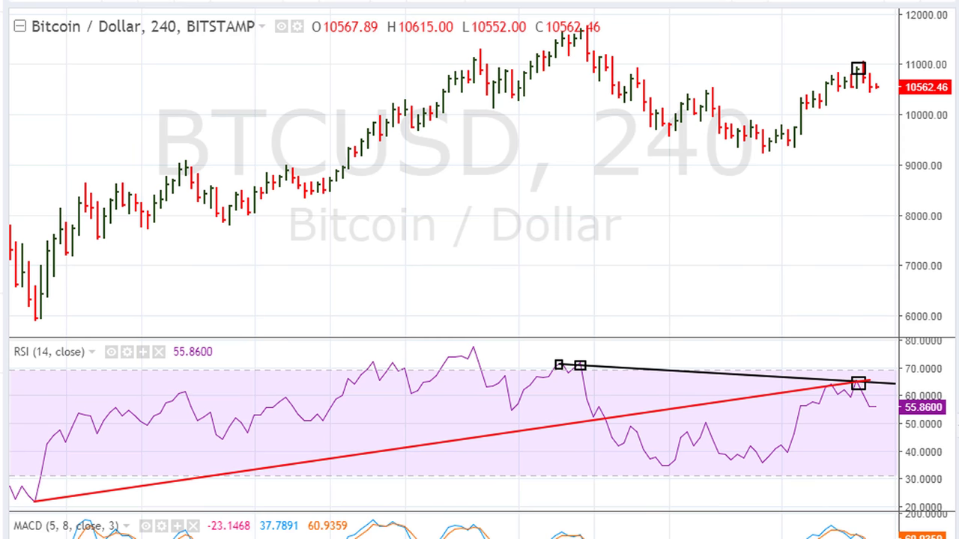
pyautogui.click(35, 501)
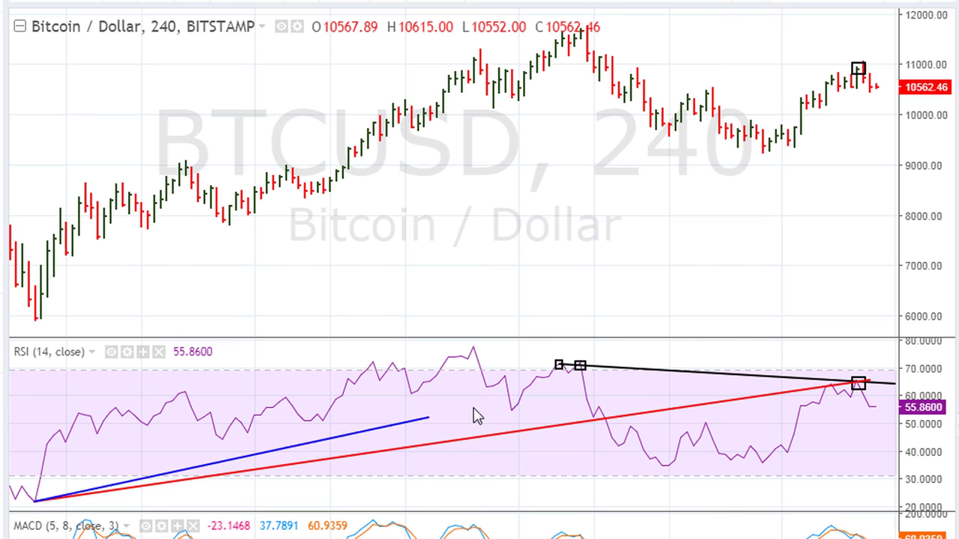
pyautogui.click(594, 391)
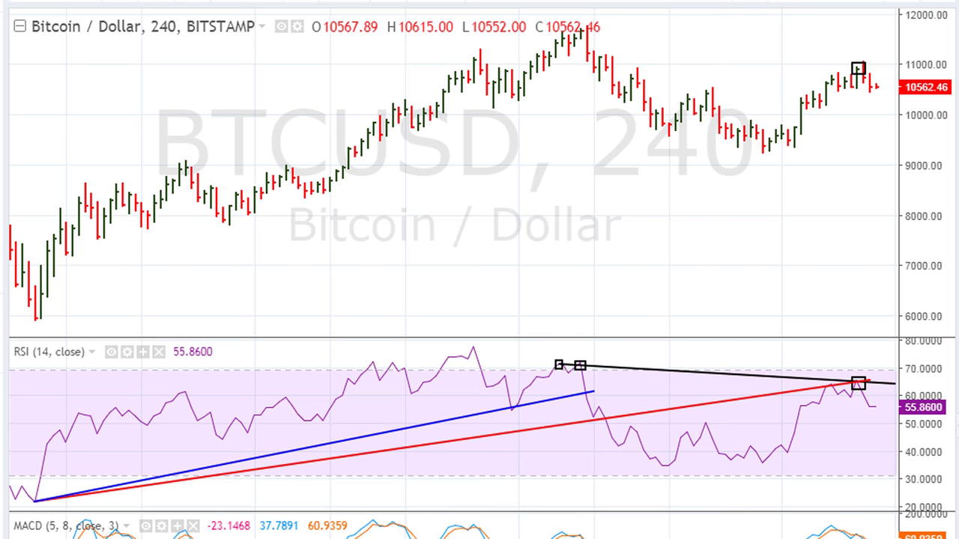
pyautogui.moveTo(590, 397); pyautogui.dragTo(901, 393)
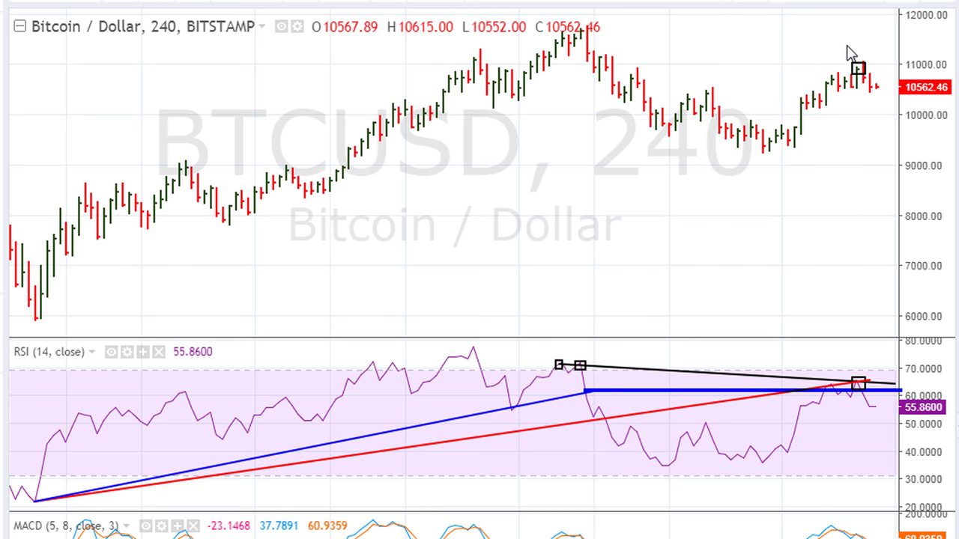
# Write 11K in red above the latest price high and draw a green upward arrow through the RSI resistance lines
pyautogui.moveTo(836, 28)
pyautogui.mouseDown()
pyautogui.moveTo(845, 48)
pyautogui.moveTo(914, 49)
pyautogui.mouseUp()
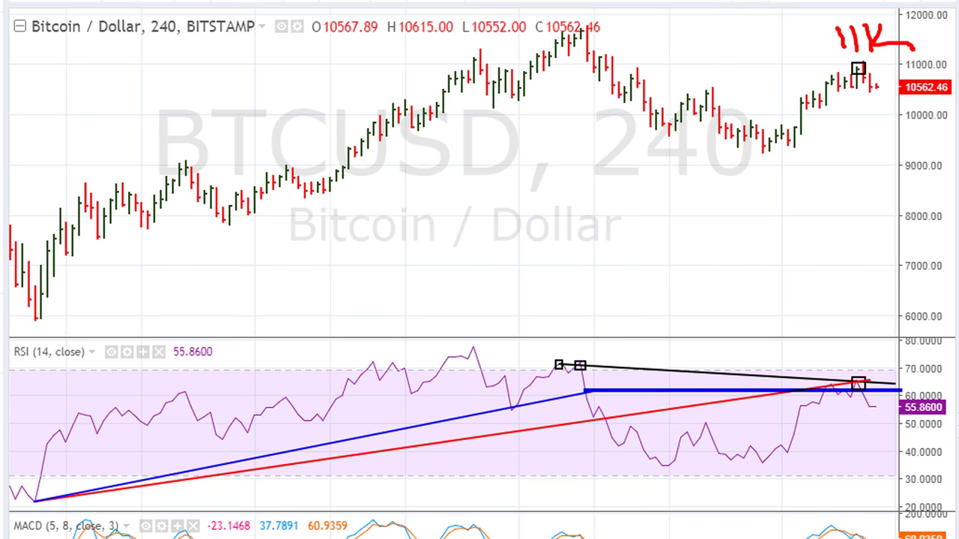
pyautogui.moveTo(859, 405)
pyautogui.mouseDown()
pyautogui.moveTo(867, 403)
pyautogui.moveTo(884, 344)
pyautogui.moveTo(888, 370)
pyautogui.mouseUp()
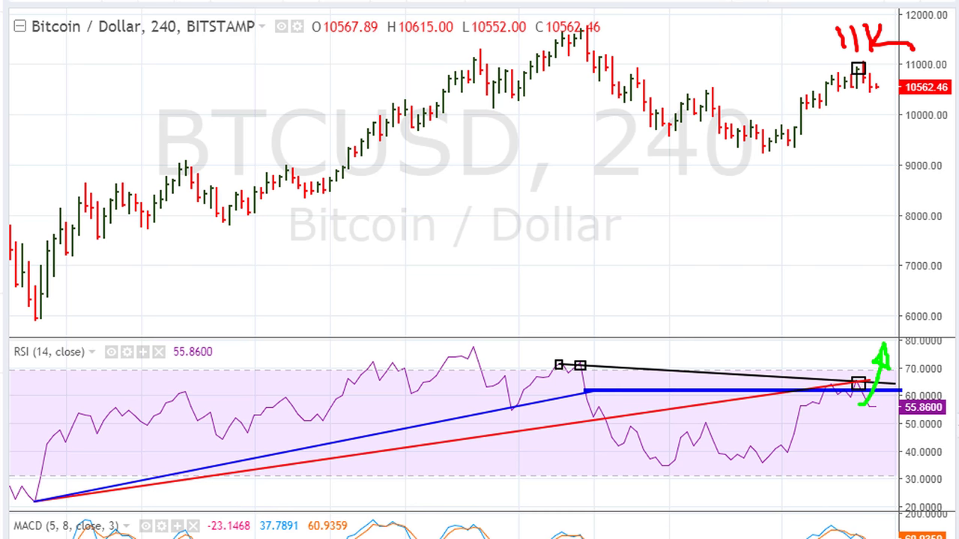
# Draw a large red downward arrow below the latest price bars, reaching below the 9000 level
pyautogui.click(869, 104)
pyautogui.moveTo(875, 113)
pyautogui.mouseDown()
pyautogui.moveTo(878, 187)
pyautogui.moveTo(888, 153)
pyautogui.moveTo(875, 201)
pyautogui.moveTo(916, 149)
pyautogui.moveTo(887, 198)
pyautogui.mouseUp()
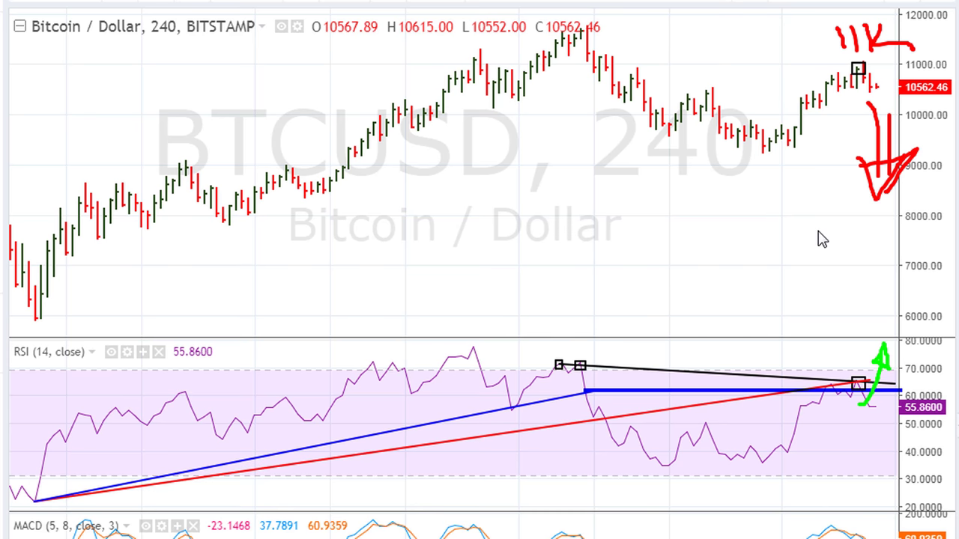